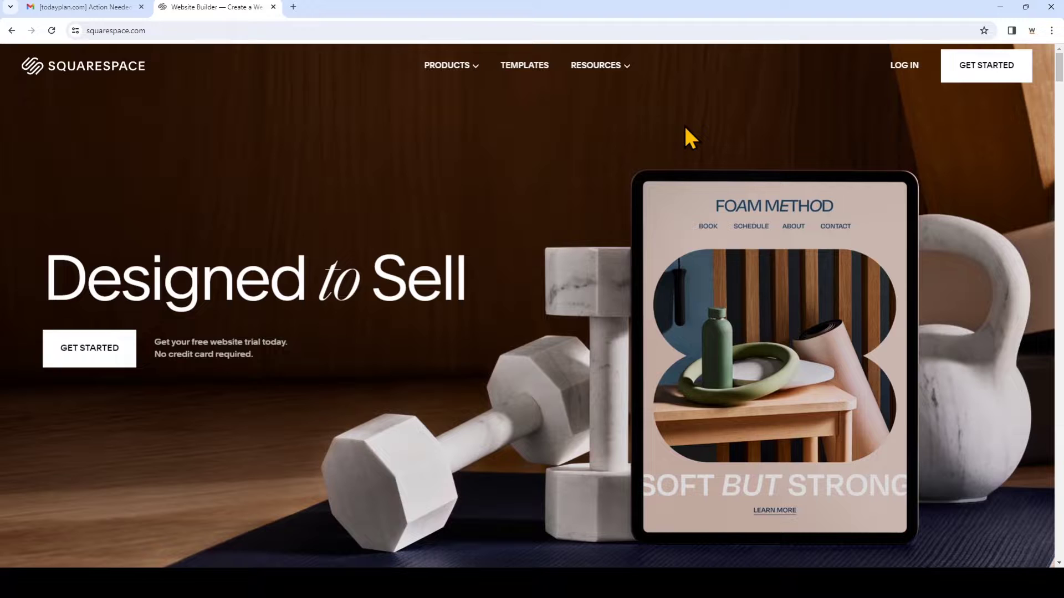
Log in to Squarespace with the account e-mail and password to reach the todayplan.com dashboard
left_click(905, 66)
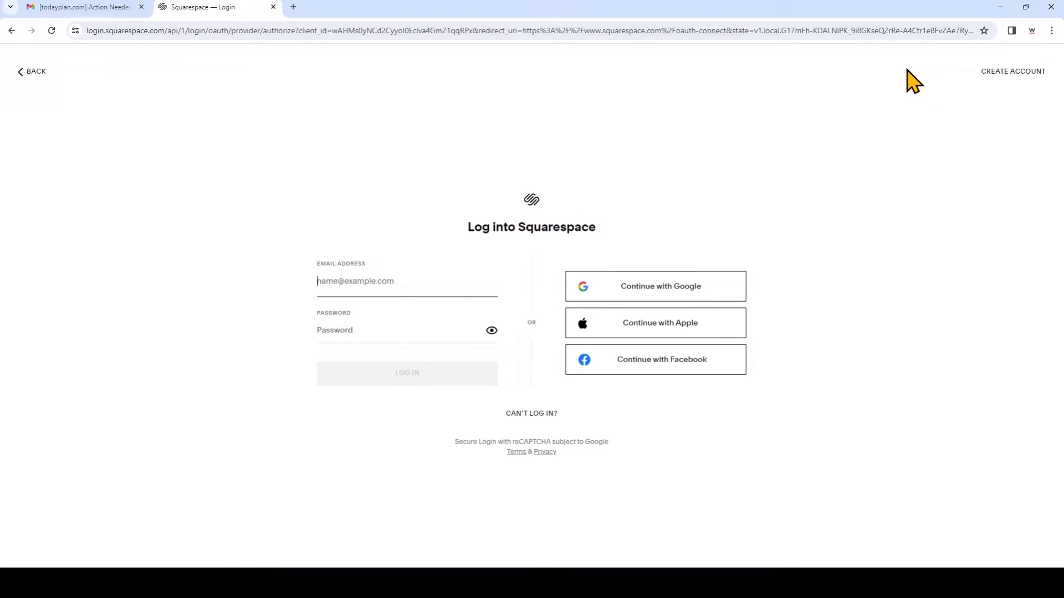
left_click(466, 331)
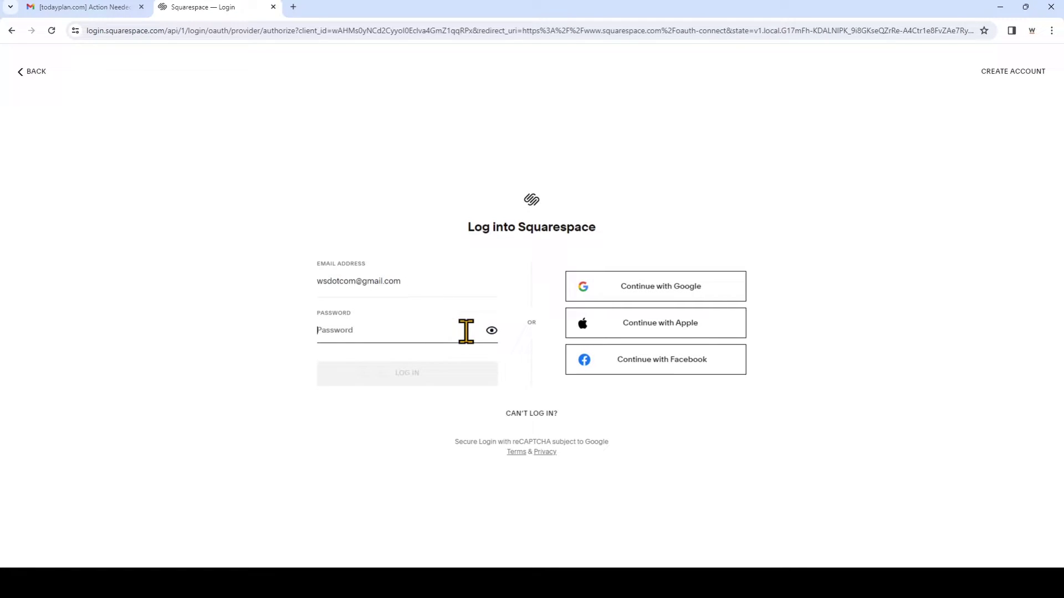
type("•••••••••")
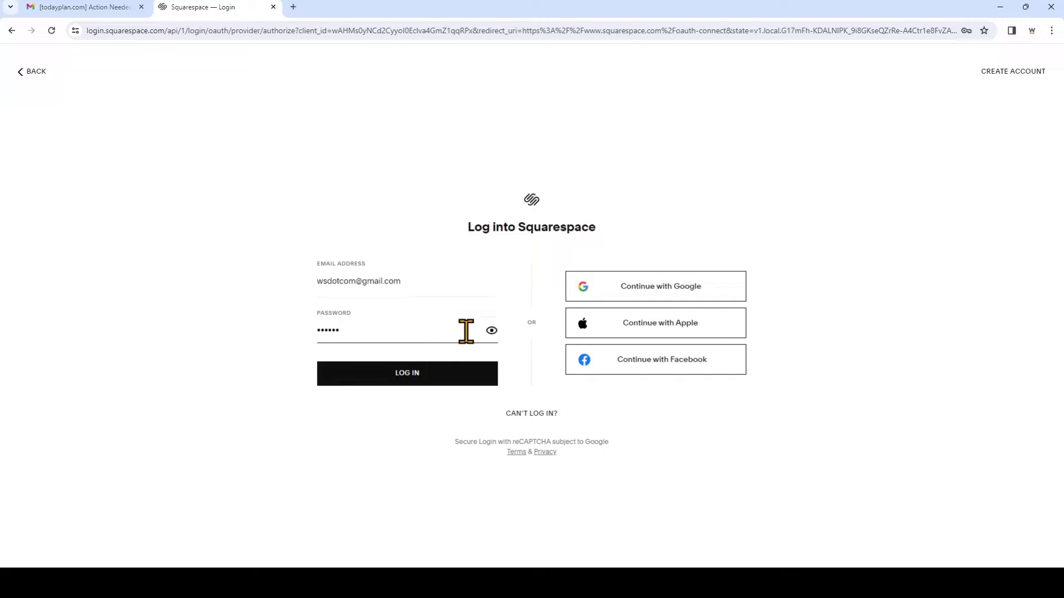
left_click(454, 378)
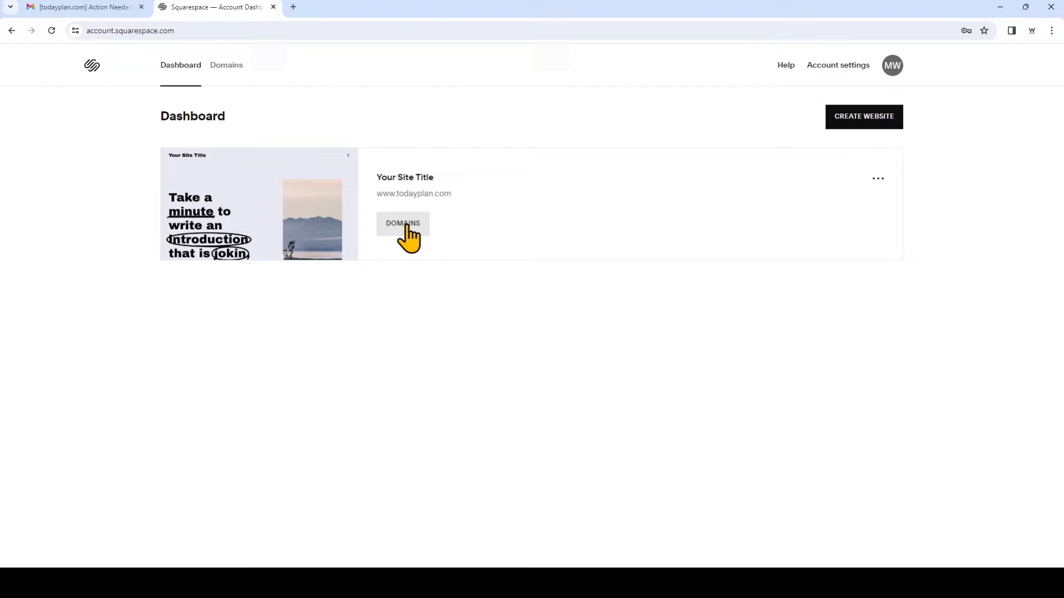
Open the site's domains list and select todayplan.com under Domains Managed by Squarespace
left_click(404, 224)
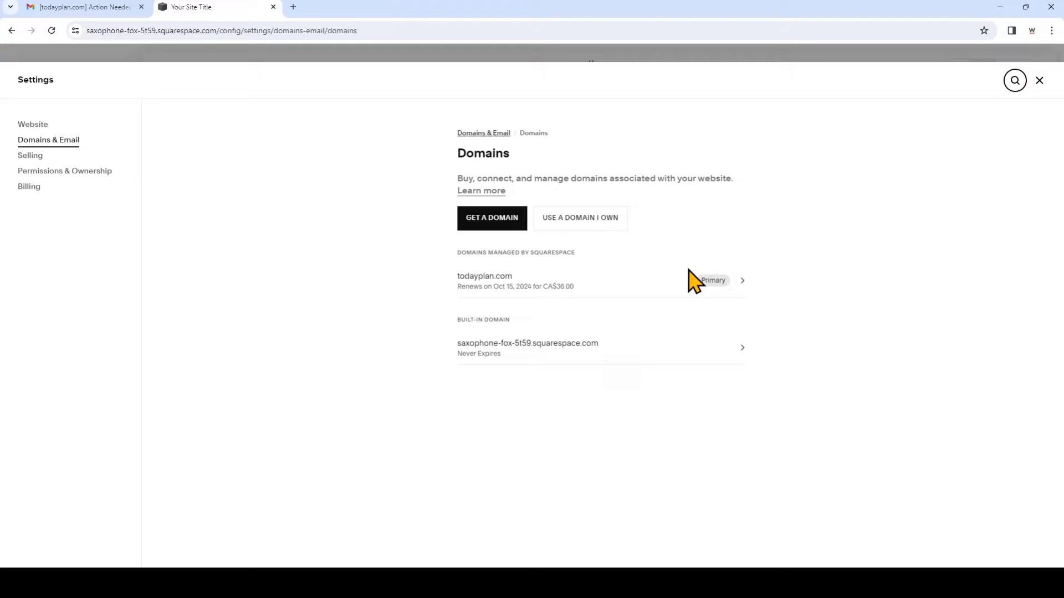
left_click(741, 280)
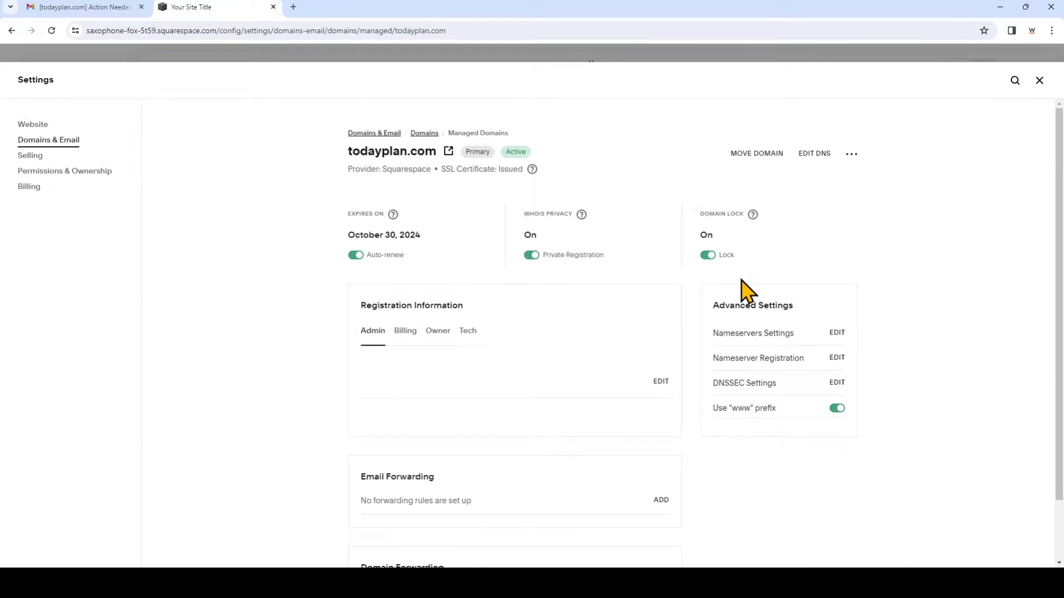
In todayplan.com's DNS settings, delete the Google Workspace MX record group
left_click(809, 166)
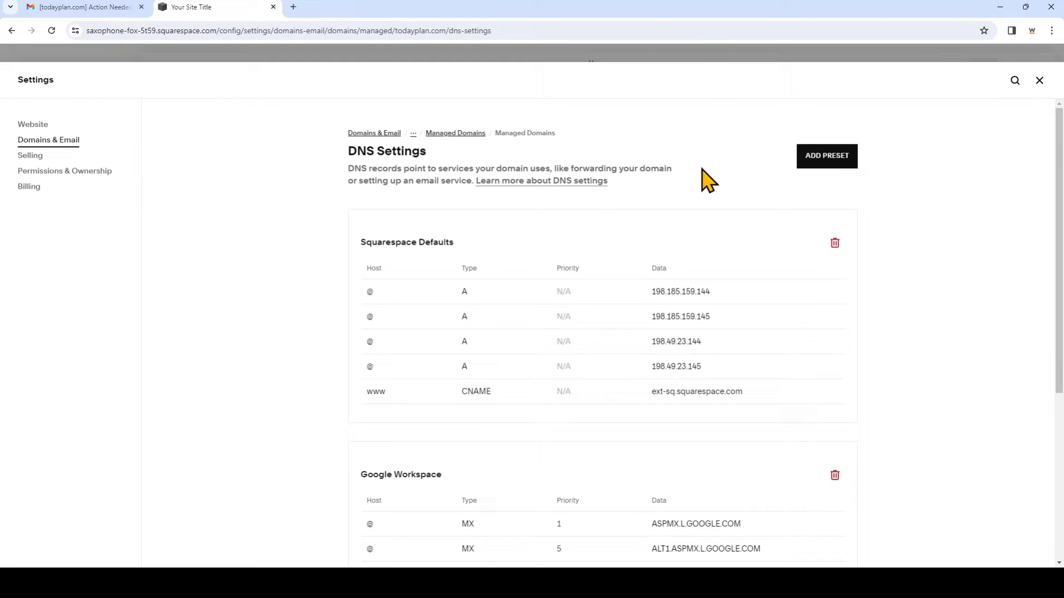
scroll(940, 324, "down", 2)
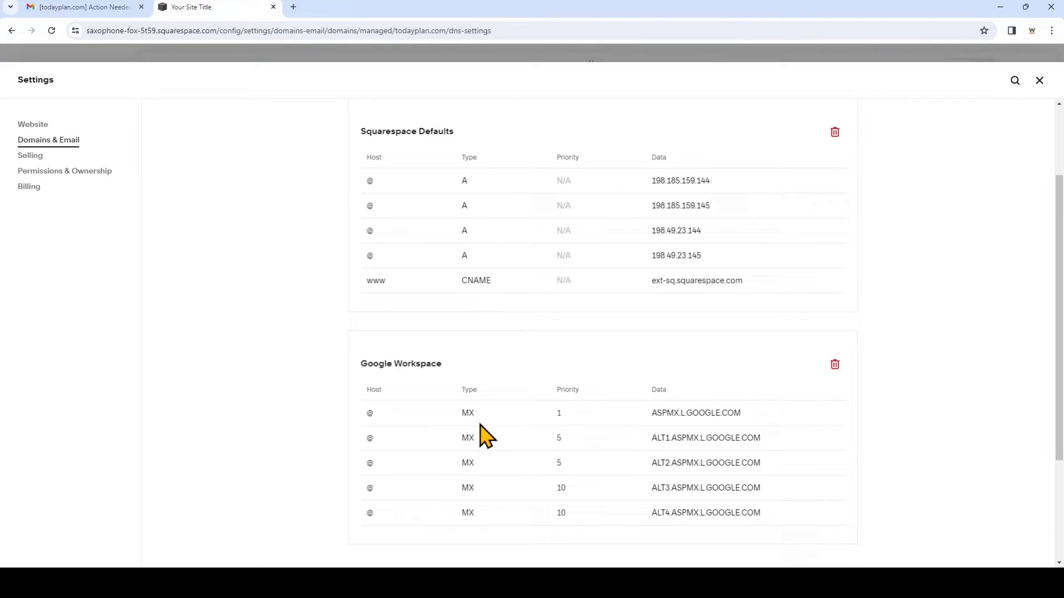
left_click(835, 364)
left_click(599, 327)
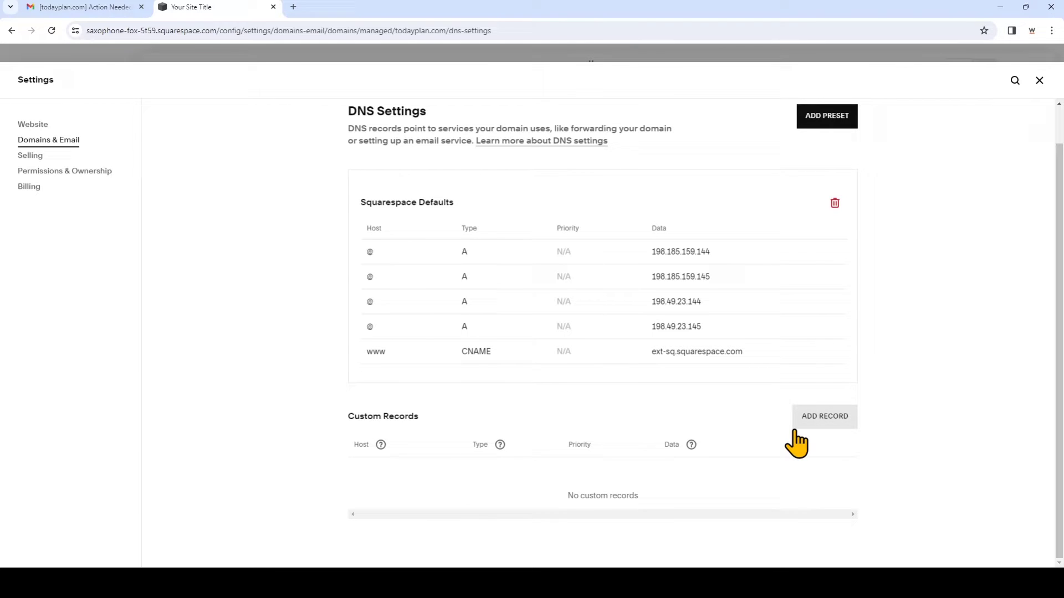
Add a blank custom DNS record row, then switch to the Gmail instructions email
left_click(818, 421)
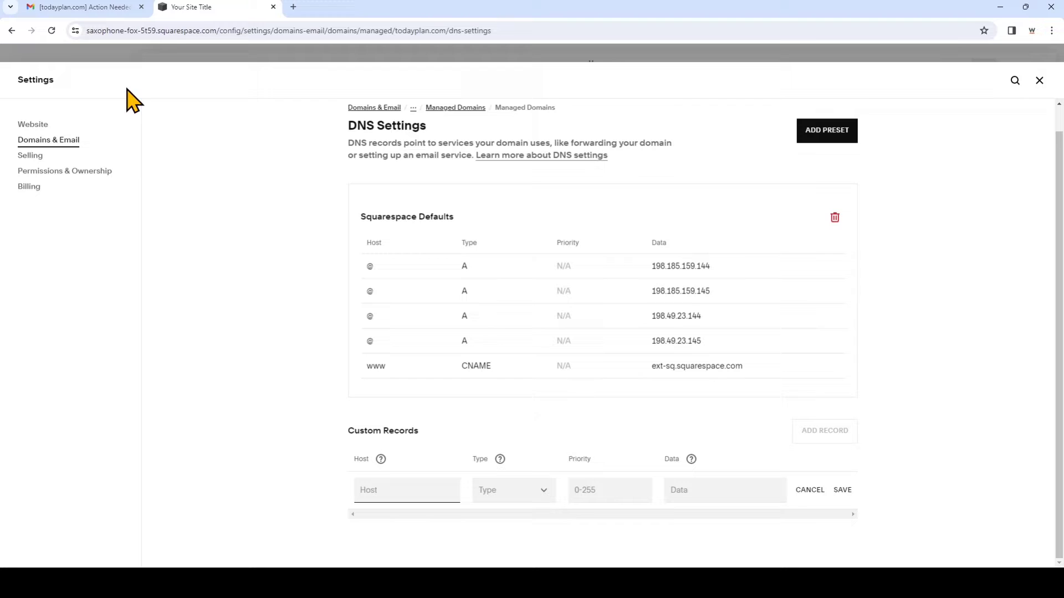
left_click(126, 10)
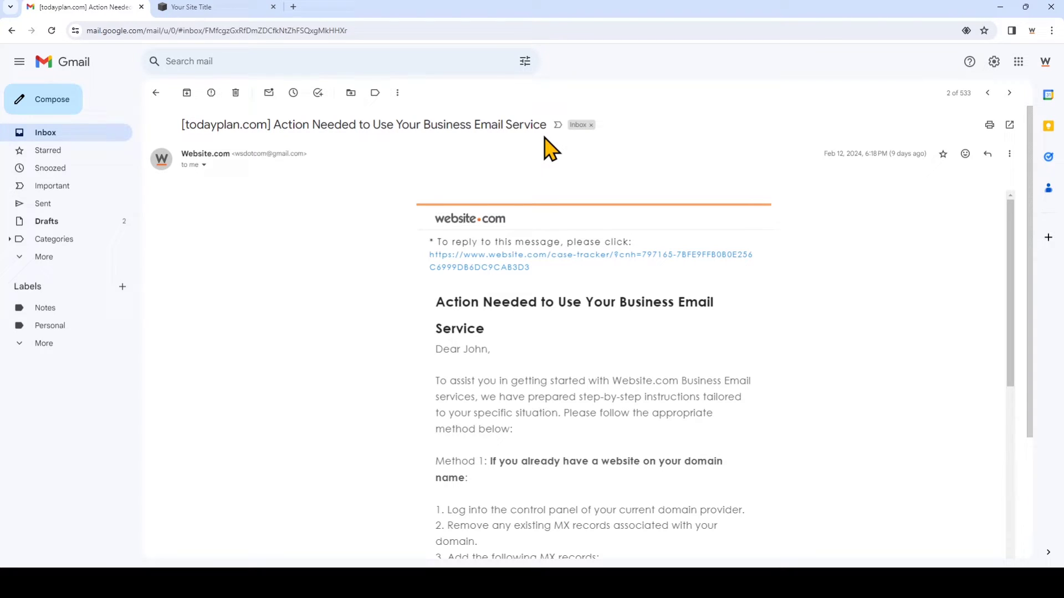
Read the mail2 and backup sitemailserver.com MX values in the email, then return to DNS Settings
scroll(665, 305, "down", 3)
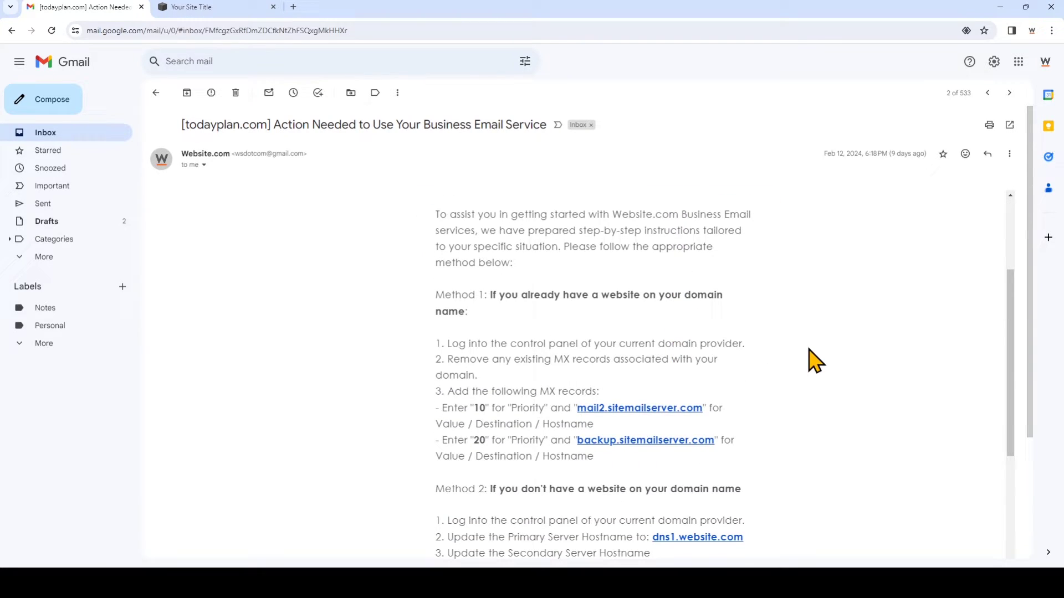
scroll(814, 361, "down", 2)
scroll(814, 362, "up", 1)
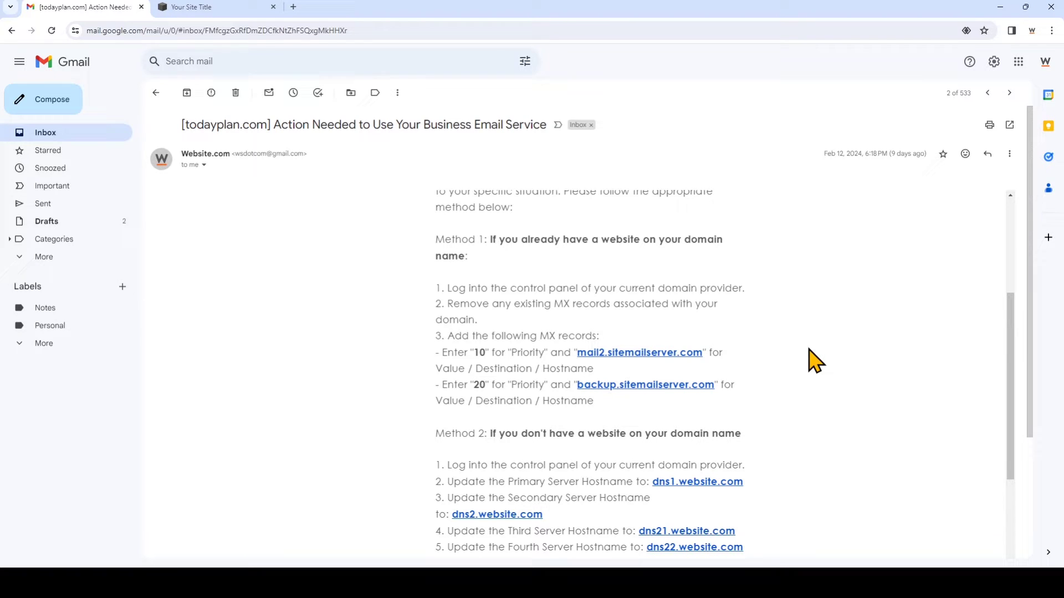
left_click(178, 10)
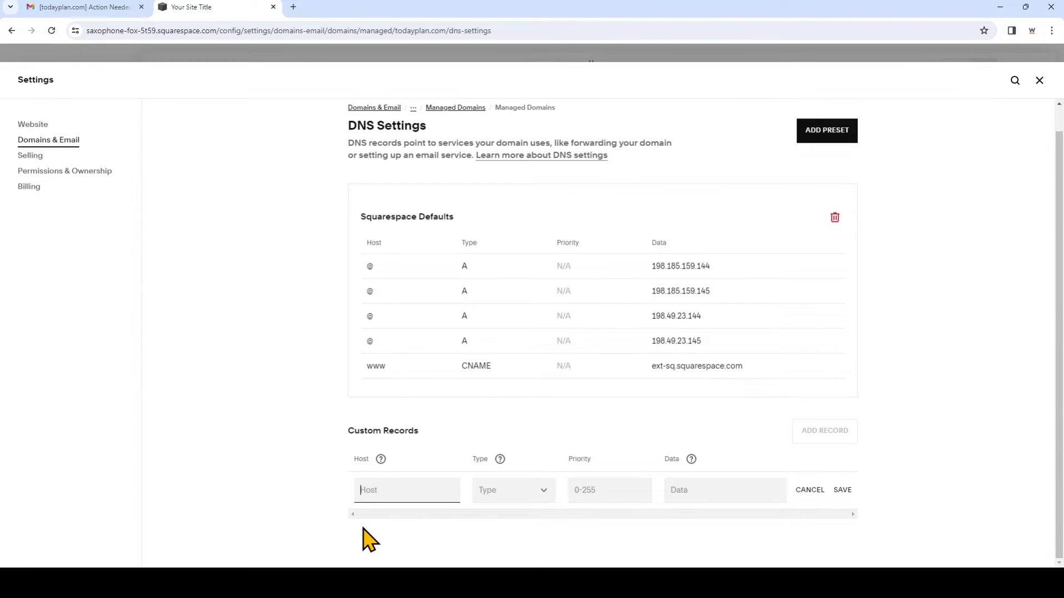
Set the new custom record's host to @ and its type to MX
type("@")
left_click(534, 499)
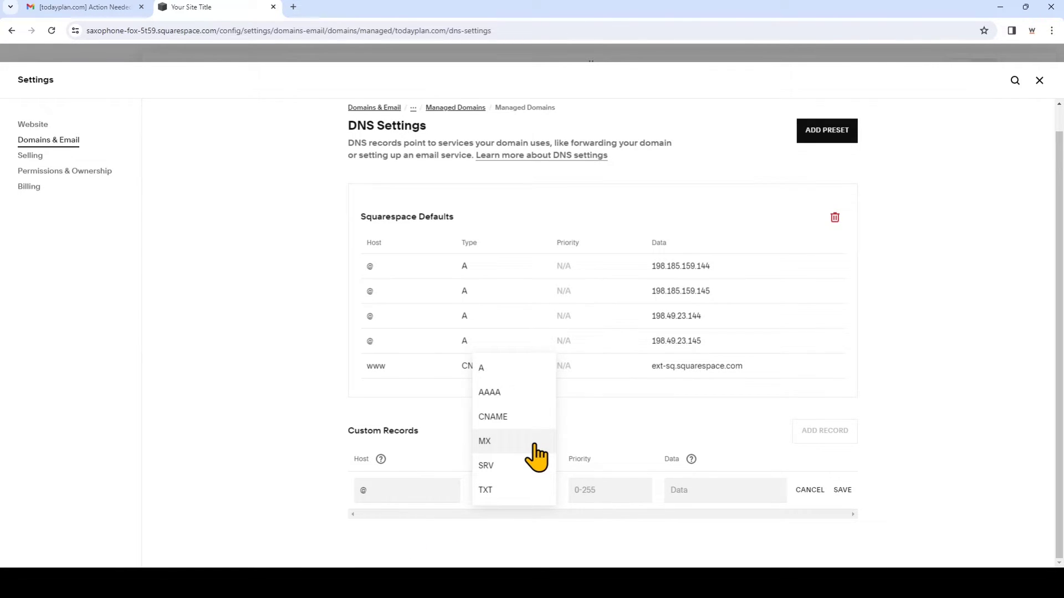
left_click(535, 456)
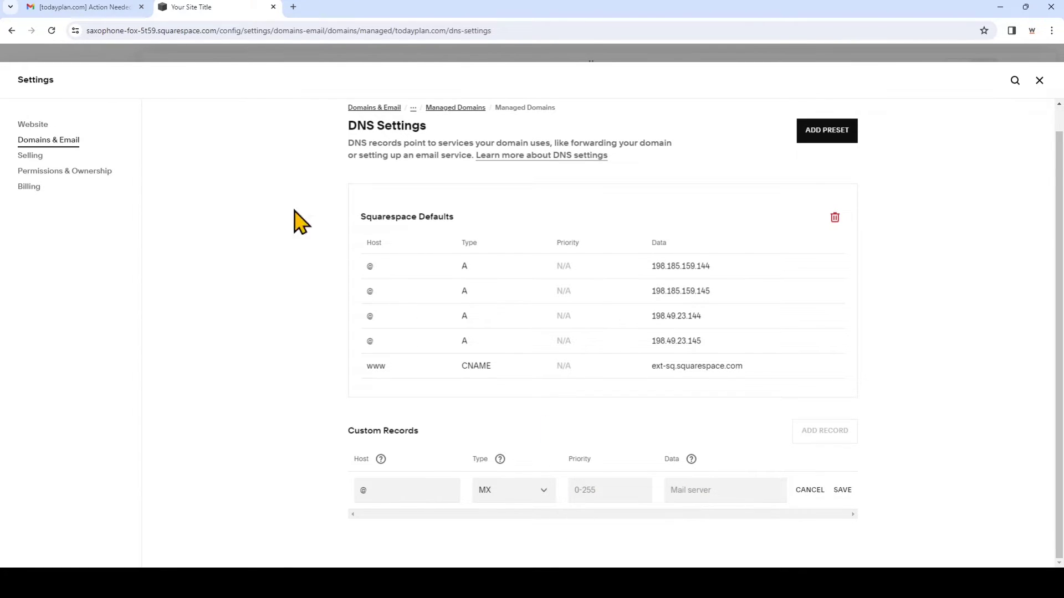
left_click(83, 7)
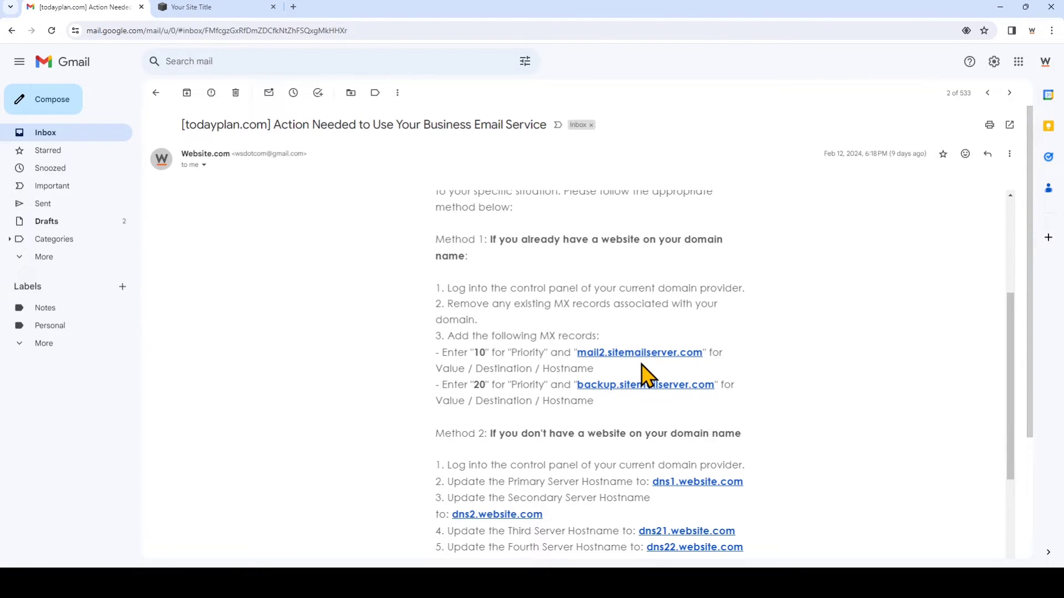
left_click(249, 8)
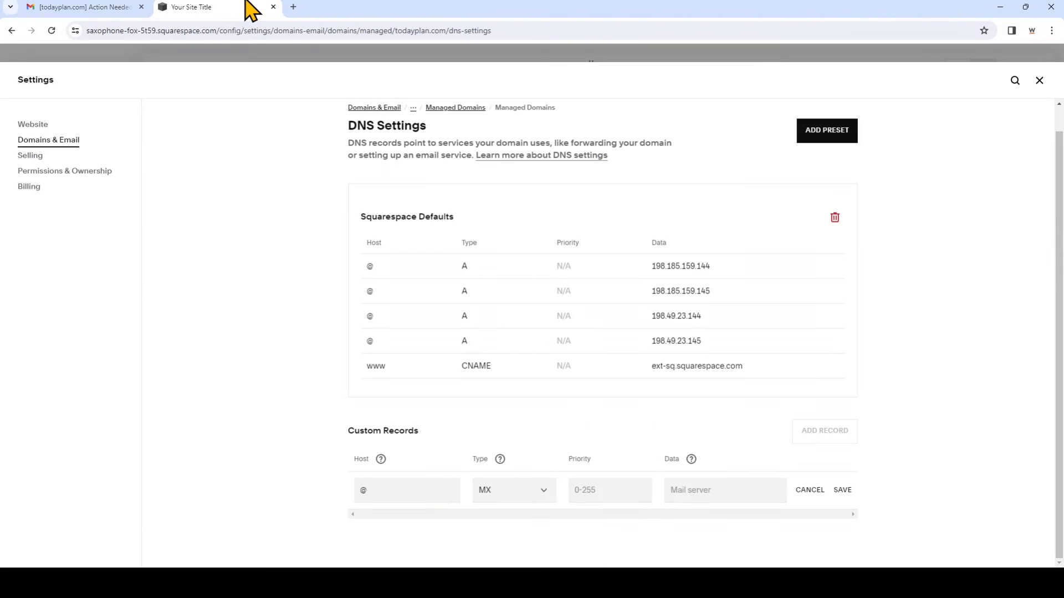
Give the MX record priority 10 and data mail2.sitemailserver.com, and save it
left_click(609, 489)
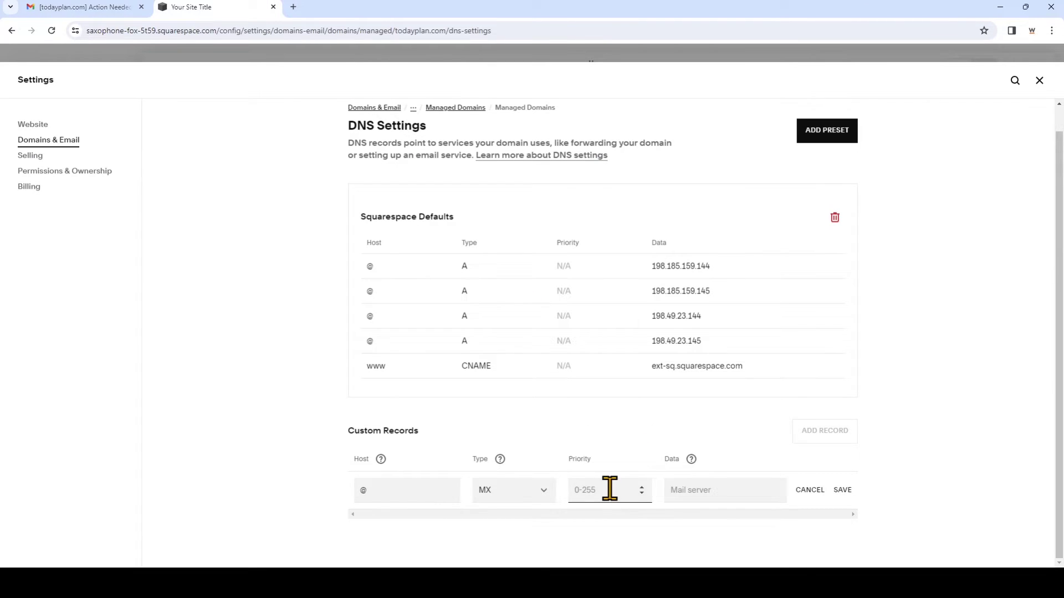
type("10")
left_click(685, 491)
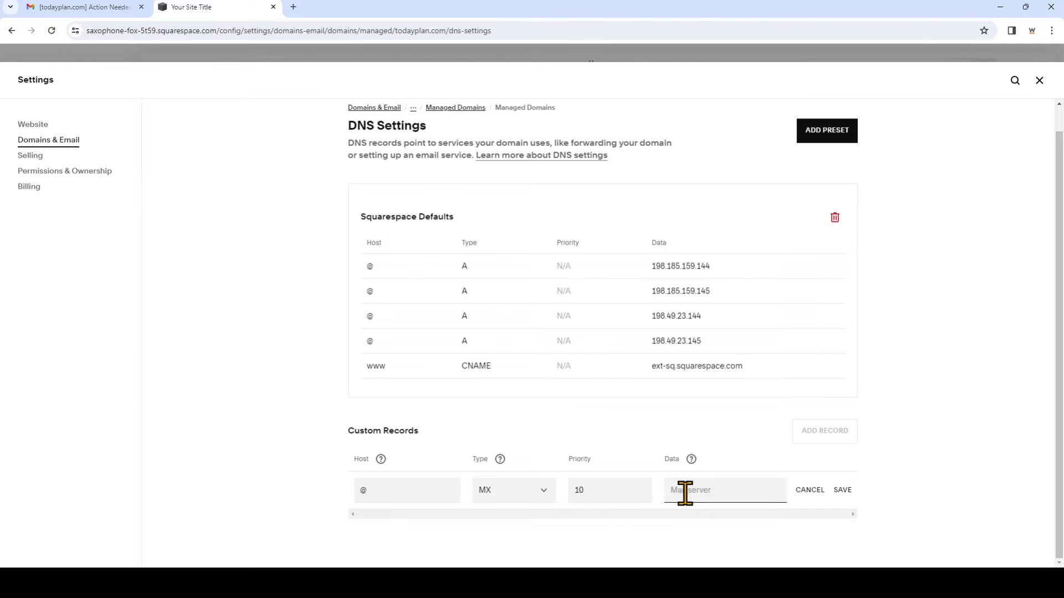
type("mail2.sitemailserver.com")
left_click(843, 492)
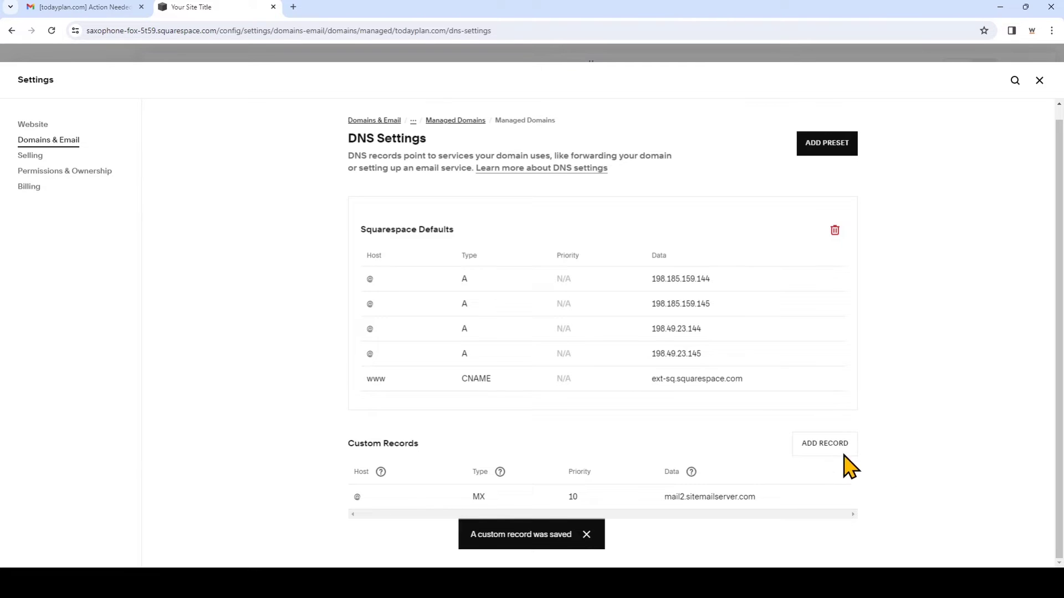
Add another custom record with host @ and type MX
left_click(830, 444)
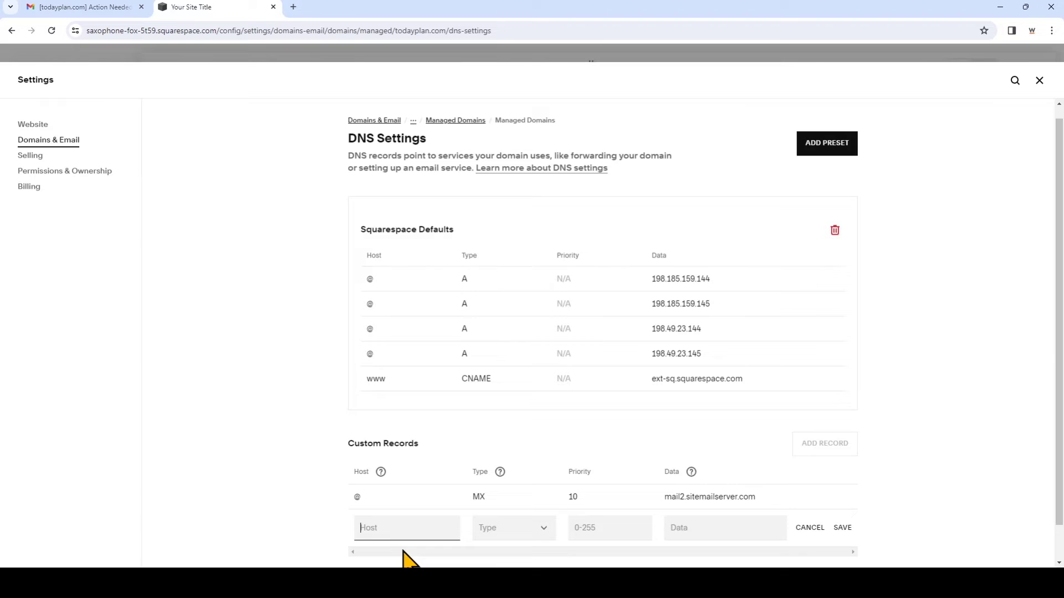
type("@")
left_click(507, 530)
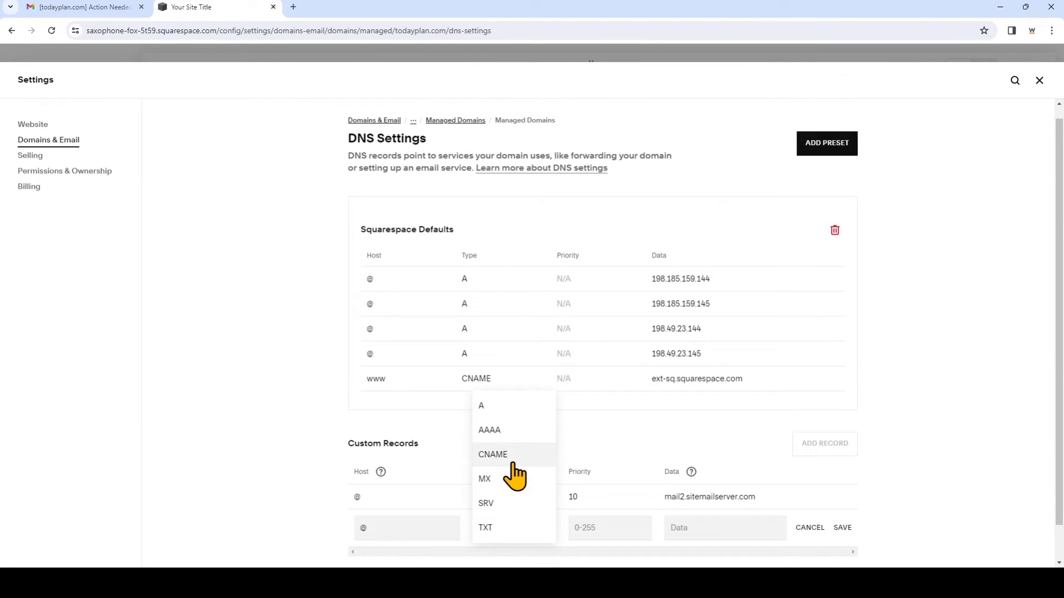
left_click(512, 486)
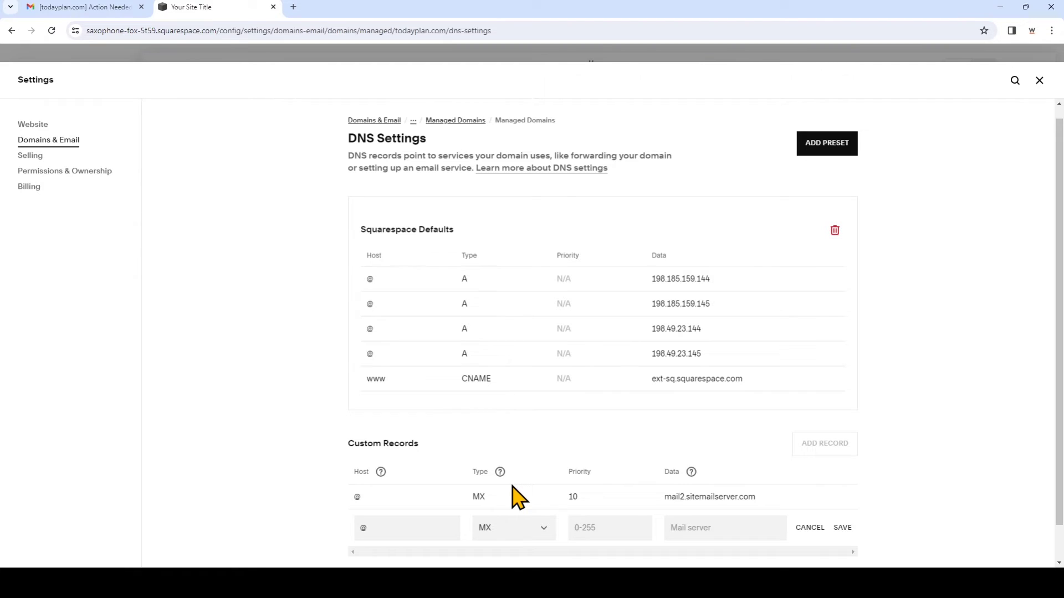
left_click(69, 7)
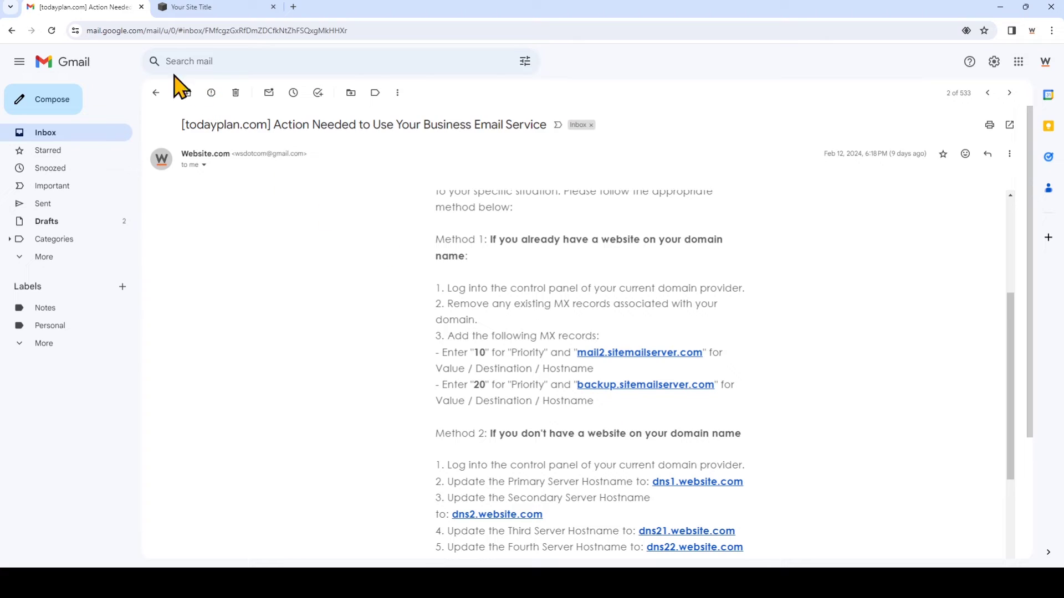
left_click(171, 12)
Give the second MX record priority 10 and data backup.sitemailserver.com, and save it
left_click(615, 526)
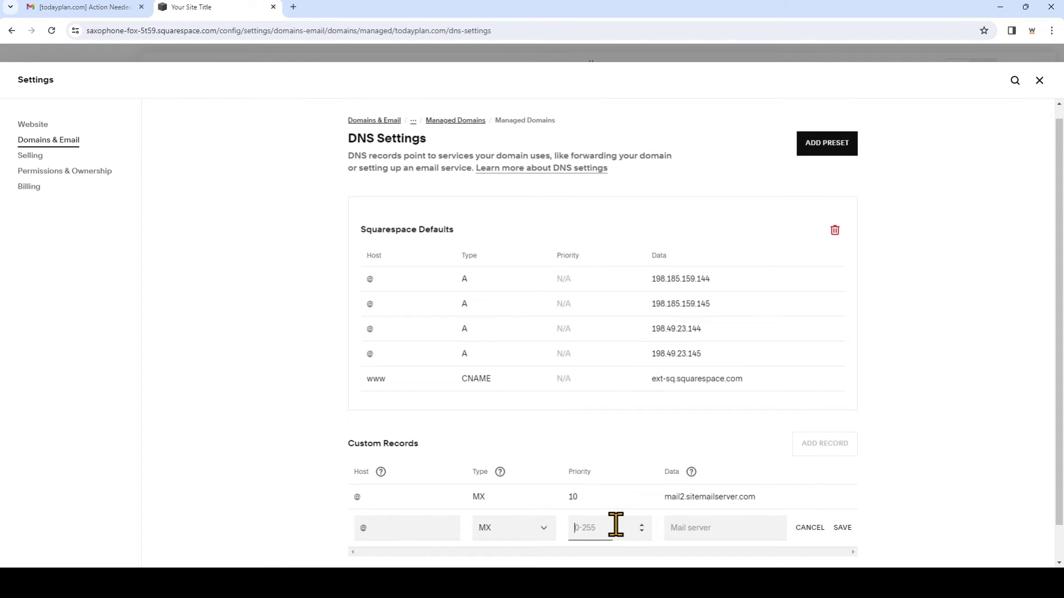
type("10")
left_click(700, 526)
type("ba")
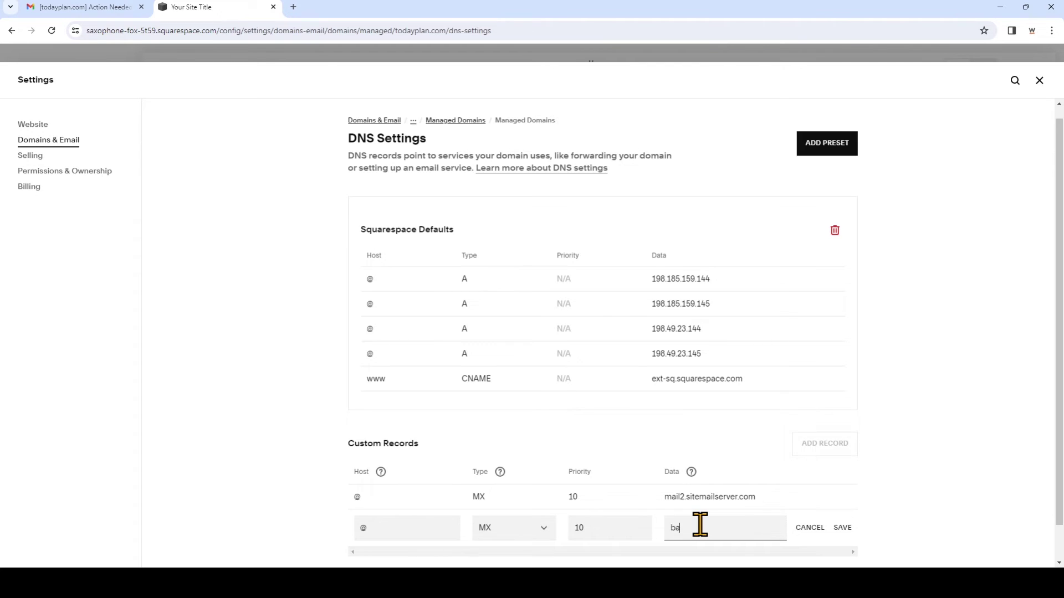
type("ckup.sitemailserver.com")
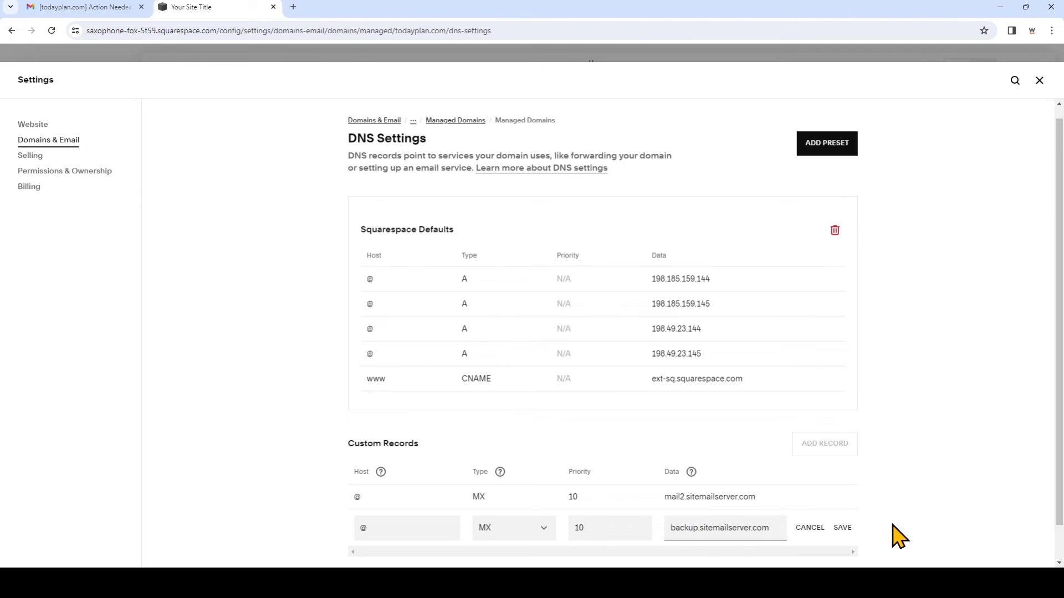
left_click(841, 528)
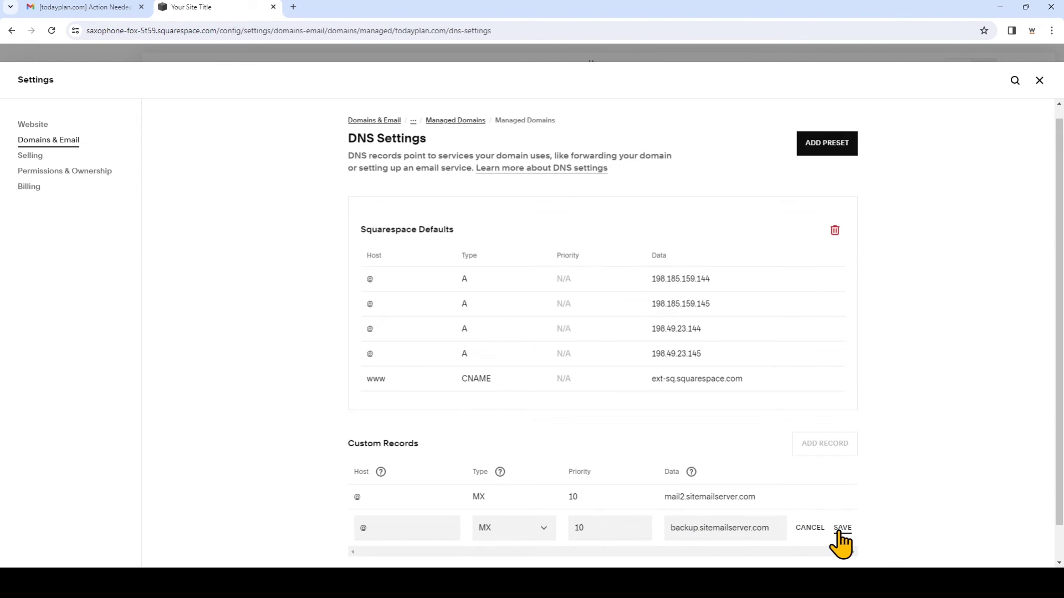